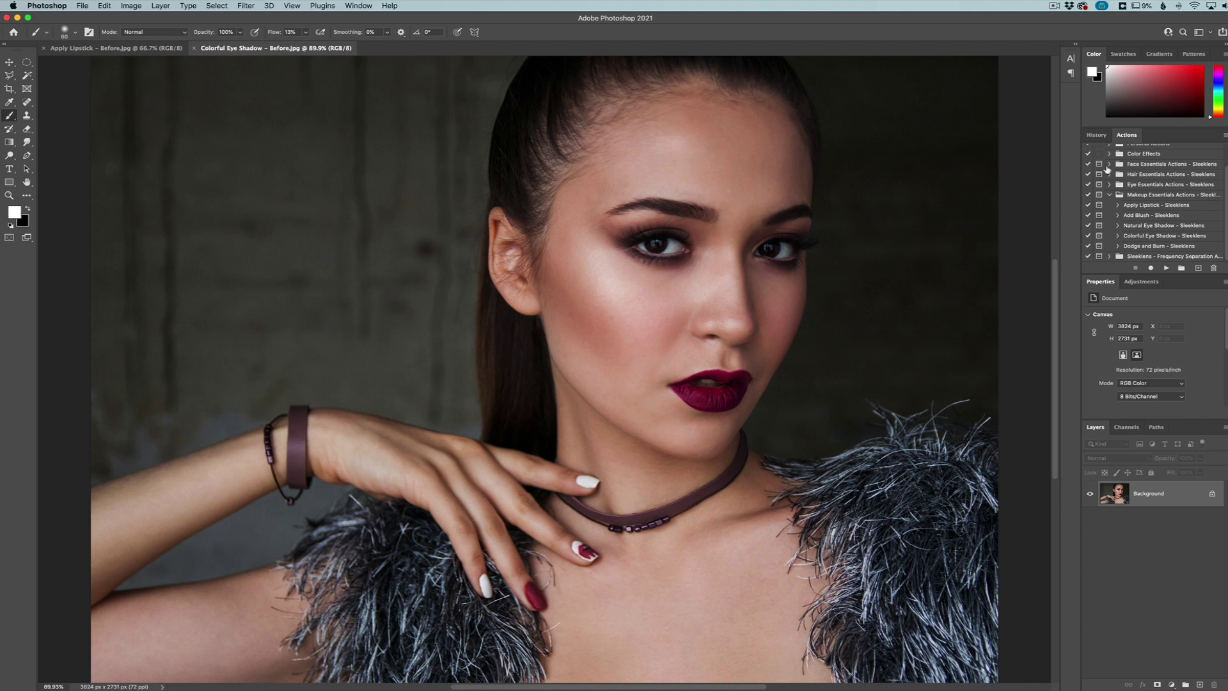
Step: Run the Colorful Eye Shadow action on the portrait, dismiss its message and collapse the resulting layer group
{"action": "left_click", "coordinate": [1147, 237]}
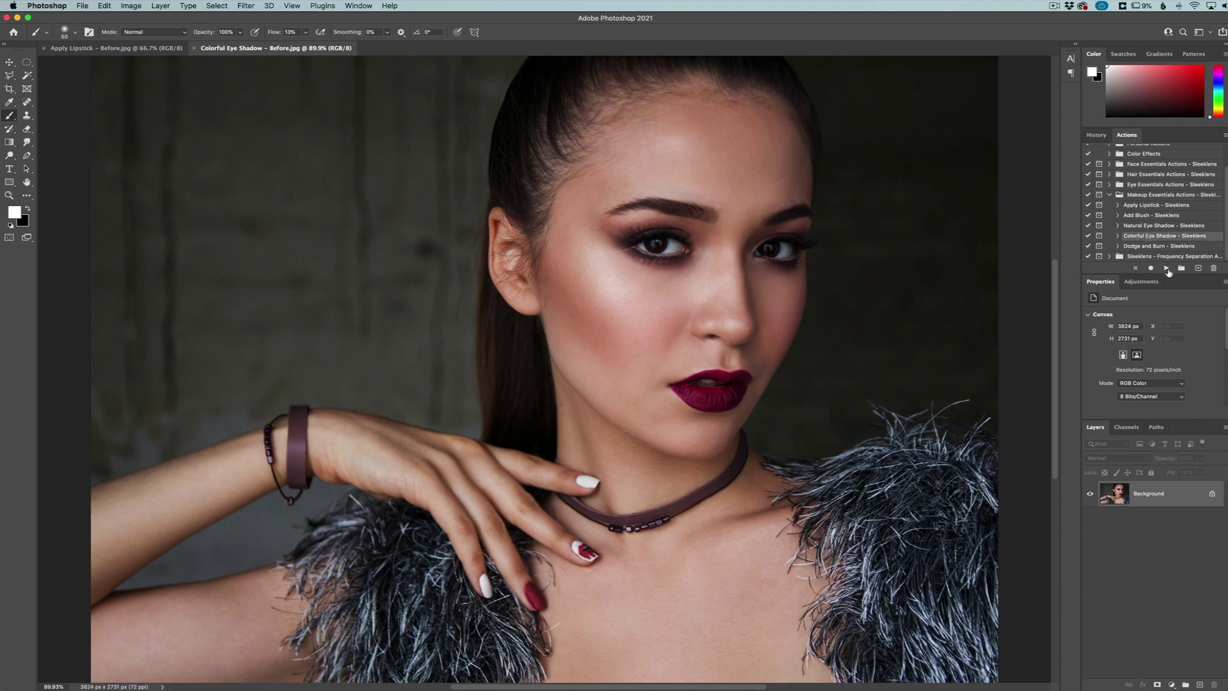
{"action": "left_click", "coordinate": [1167, 269]}
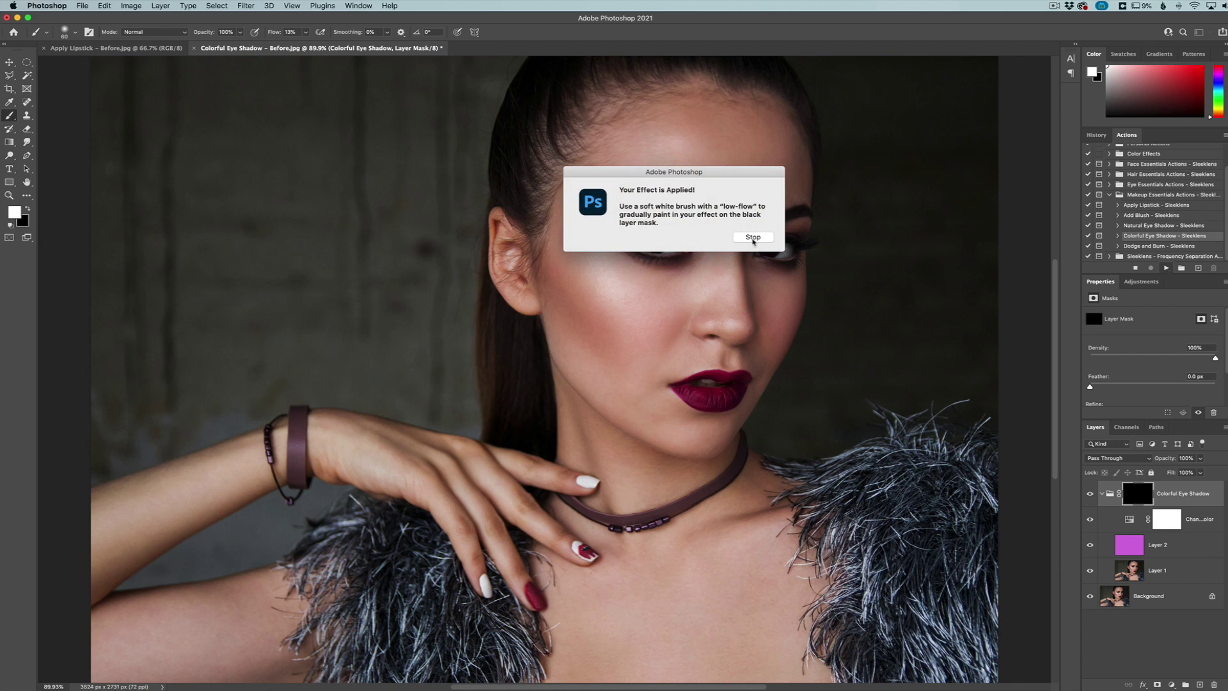
{"action": "left_click", "coordinate": [753, 237]}
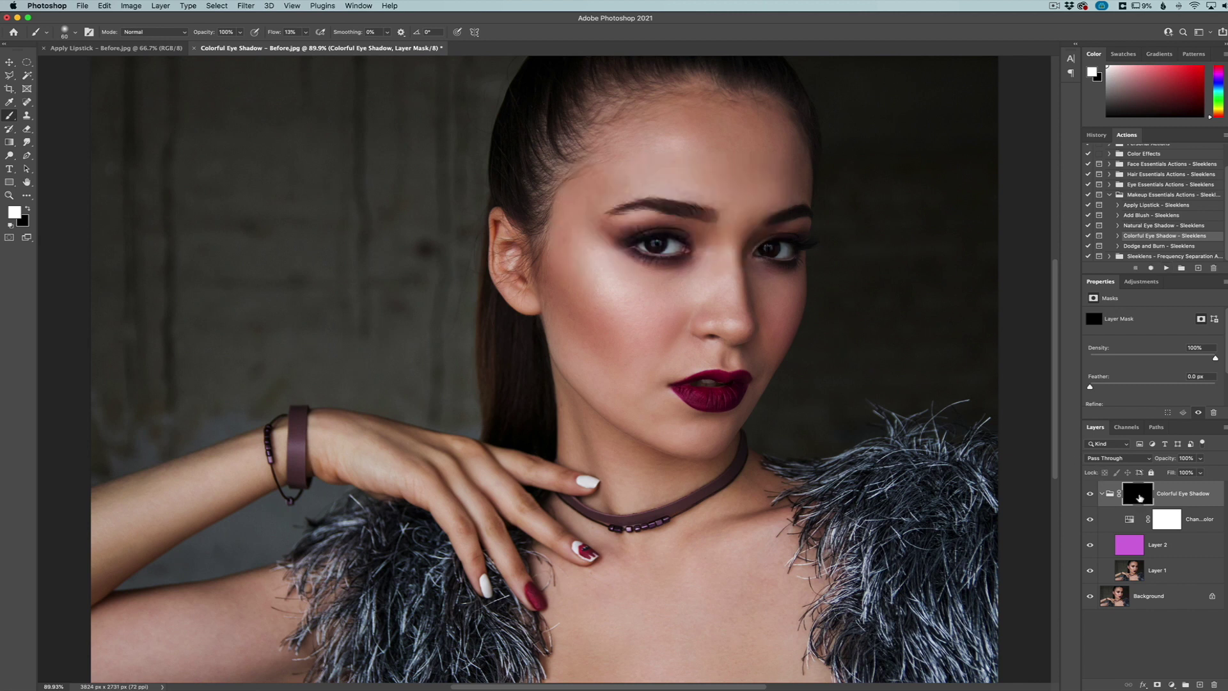
{"action": "left_click", "coordinate": [1102, 496]}
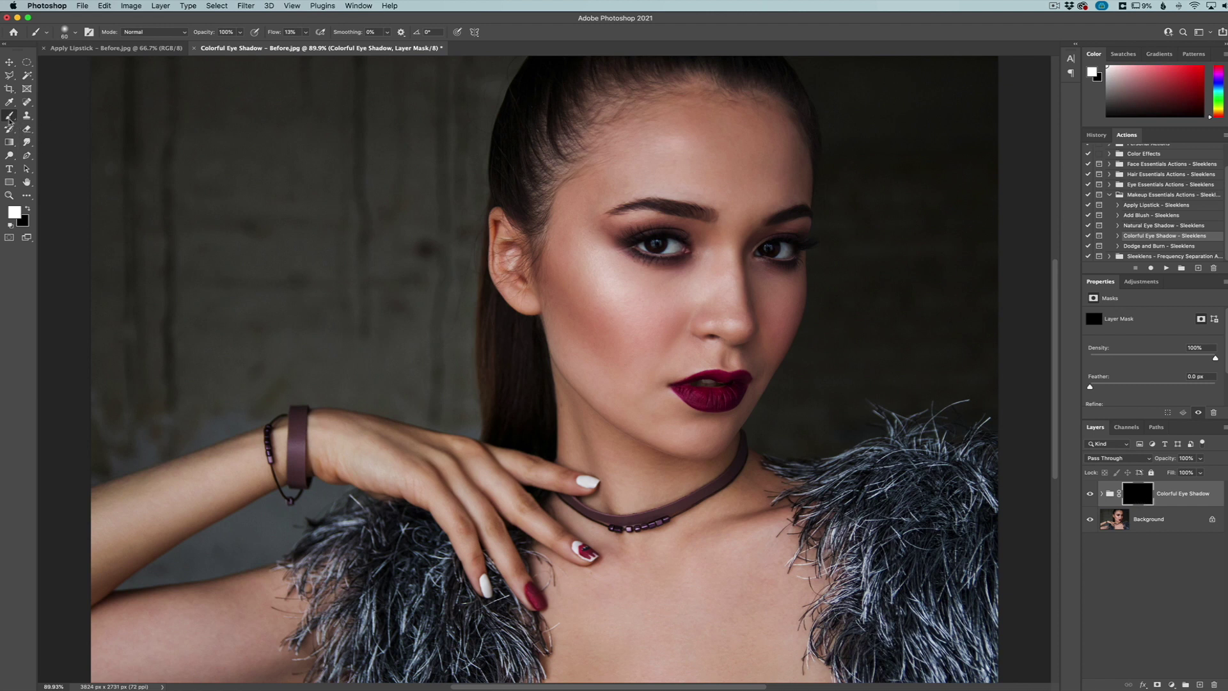
Step: Set the brush flow to 10% and paint the eye shadow in white on the group mask over the eyelid nearest the ear
{"action": "left_click_drag", "start_coordinate": [278, 34], "coordinate": [277, 35]}
{"action": "key", "text": "bracketright"}
{"action": "key", "text": "bracketright"}
{"action": "key", "text": "bracketright"}
{"action": "key", "text": "bracketright"}
{"action": "key", "text": "bracketright"}
{"action": "key", "text": "bracketleft"}
{"action": "key", "text": "bracketleft"}
{"action": "key", "text": "bracketleft"}
{"action": "mouse_move", "coordinate": [617, 238]}
{"action": "left_mouse_down"}
{"action": "mouse_move", "coordinate": [700, 234]}
{"action": "mouse_move", "coordinate": [666, 218]}
{"action": "mouse_move", "coordinate": [615, 225]}
{"action": "mouse_move", "coordinate": [709, 239]}
{"action": "mouse_move", "coordinate": [656, 221]}
{"action": "left_mouse_up"}
{"action": "key", "text": "bracketleft"}
{"action": "key", "text": "bracketleft"}
{"action": "key", "text": "bracketleft"}
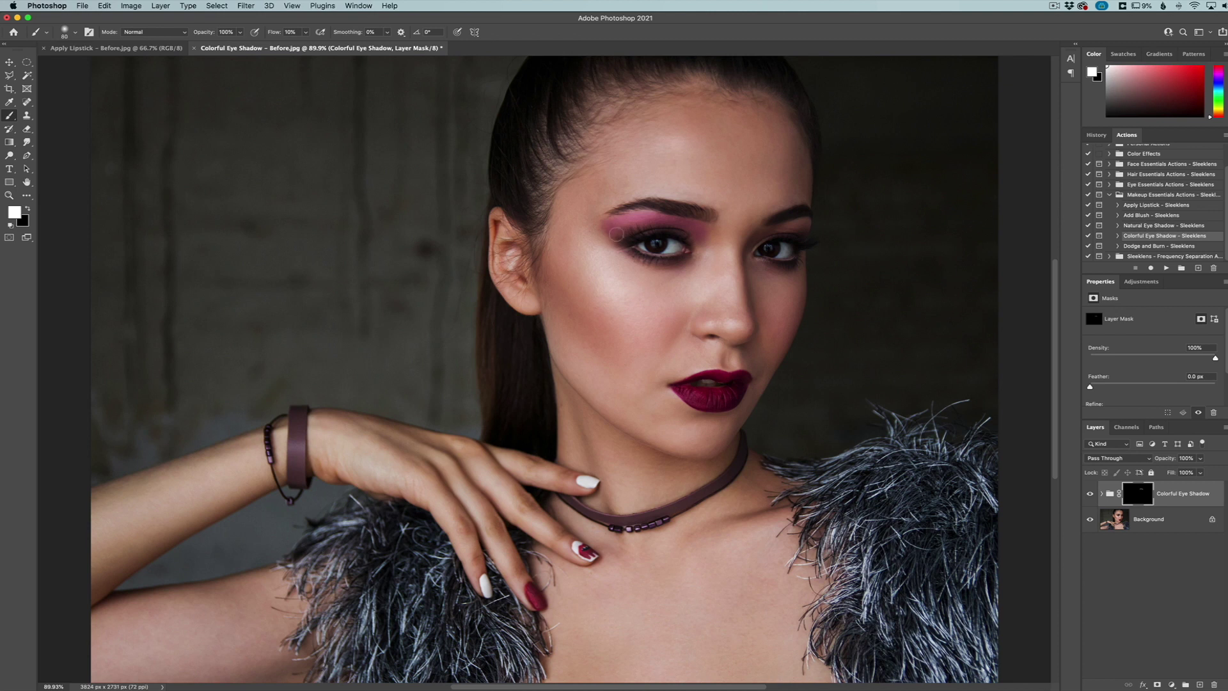
Step: Paint the eye shadow over the other eyelid on the mask, and clean up its edges with a 125 px black brush
{"action": "key", "text": "bracketright"}
{"action": "key", "text": "bracketright"}
{"action": "key", "text": "bracketright"}
{"action": "key", "text": "bracketleft"}
{"action": "left_click_drag", "start_coordinate": [757, 242], "coordinate": [808, 230]}
{"action": "key", "text": "x"}
{"action": "key", "text": "bracketright"}
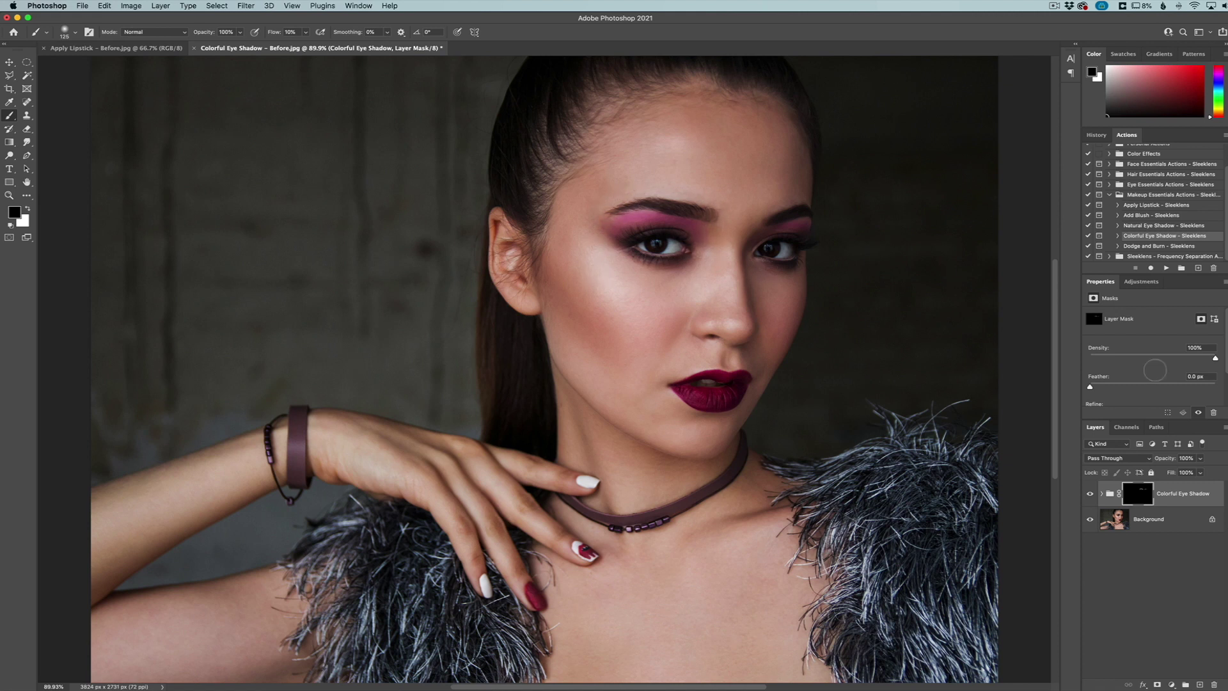
Step: Hide and show the Colorful Eye Shadow group to compare the portrait before and after
{"action": "left_click", "coordinate": [1090, 494]}
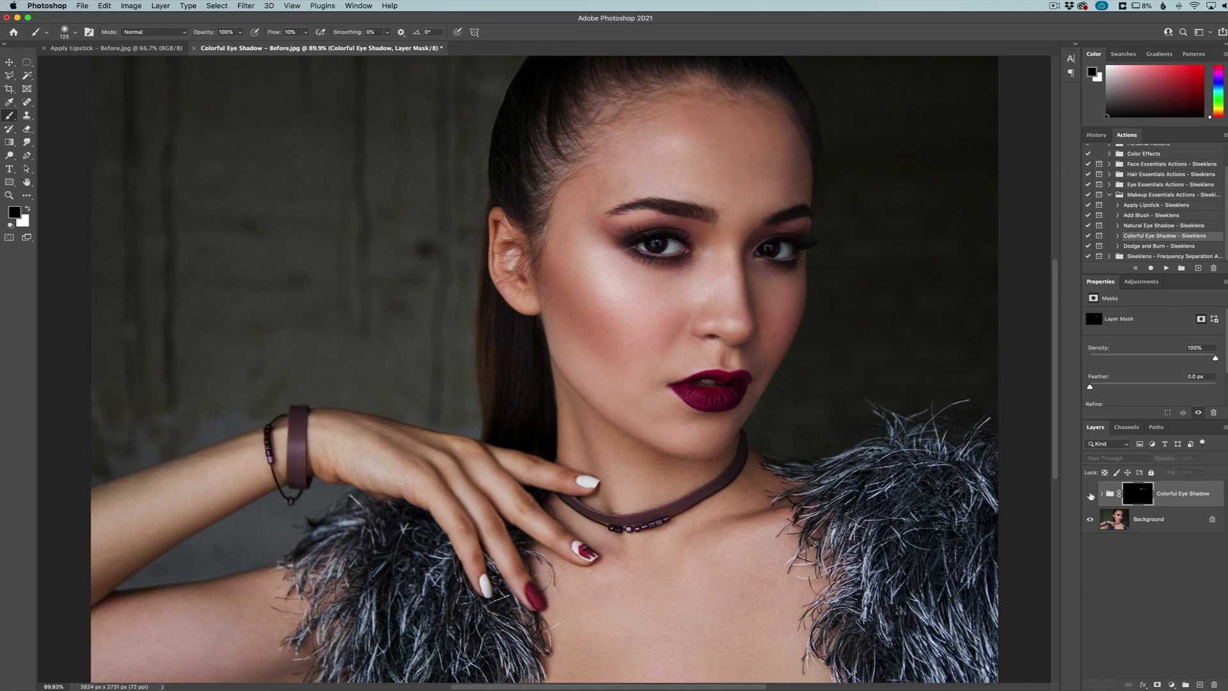
{"action": "left_click", "coordinate": [1090, 493]}
{"action": "scroll", "coordinate": [889, 354], "scroll_direction": "up", "scroll_amount": 1}
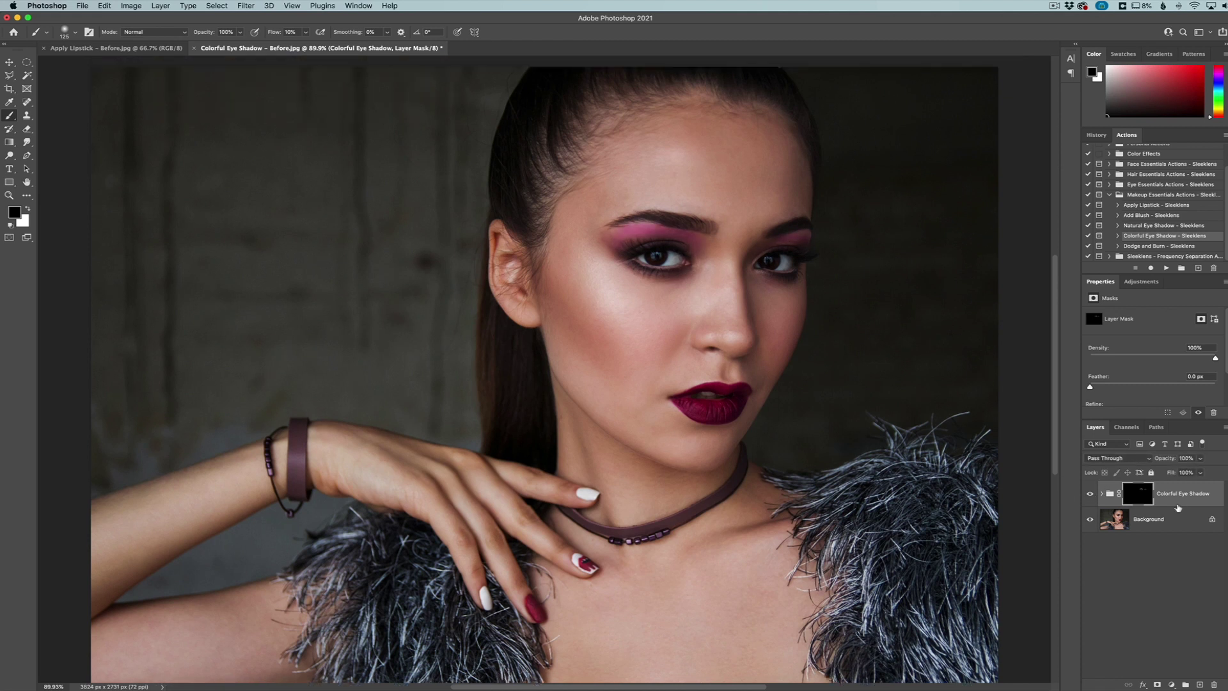
Step: Recolor the eye shadow red in the Change Color adjustment with hue 352, saturation 88 and lightness -29
{"action": "left_click", "coordinate": [1102, 494]}
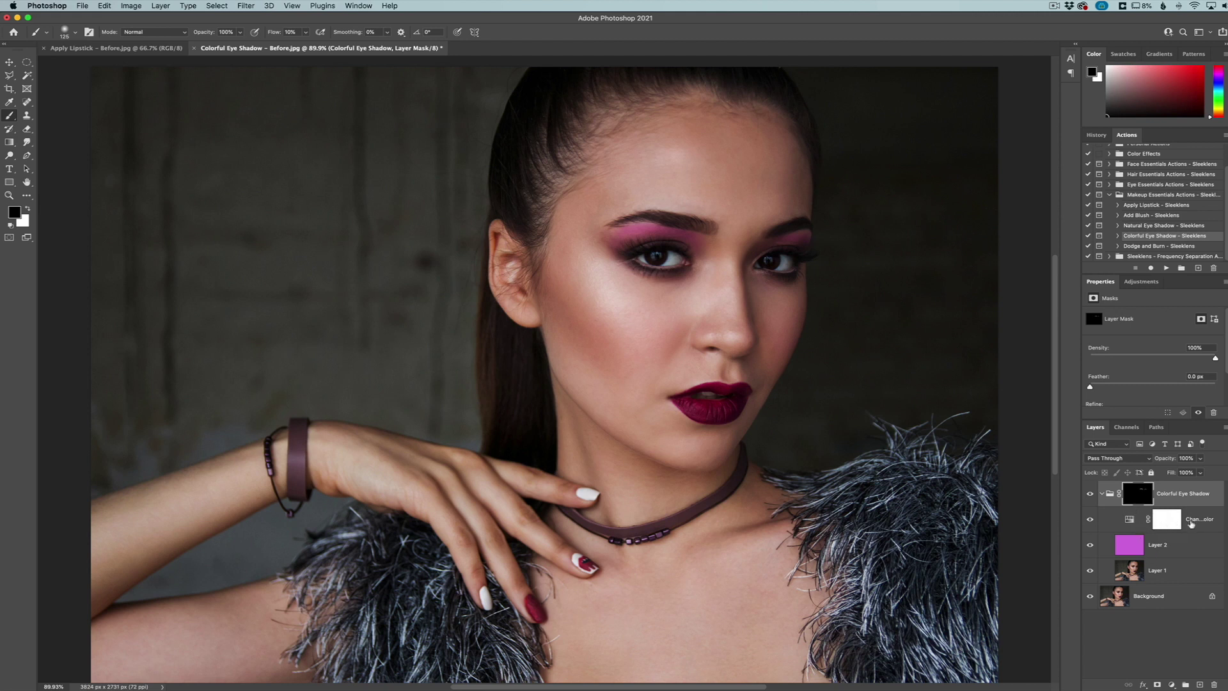
{"action": "left_click", "coordinate": [1130, 522]}
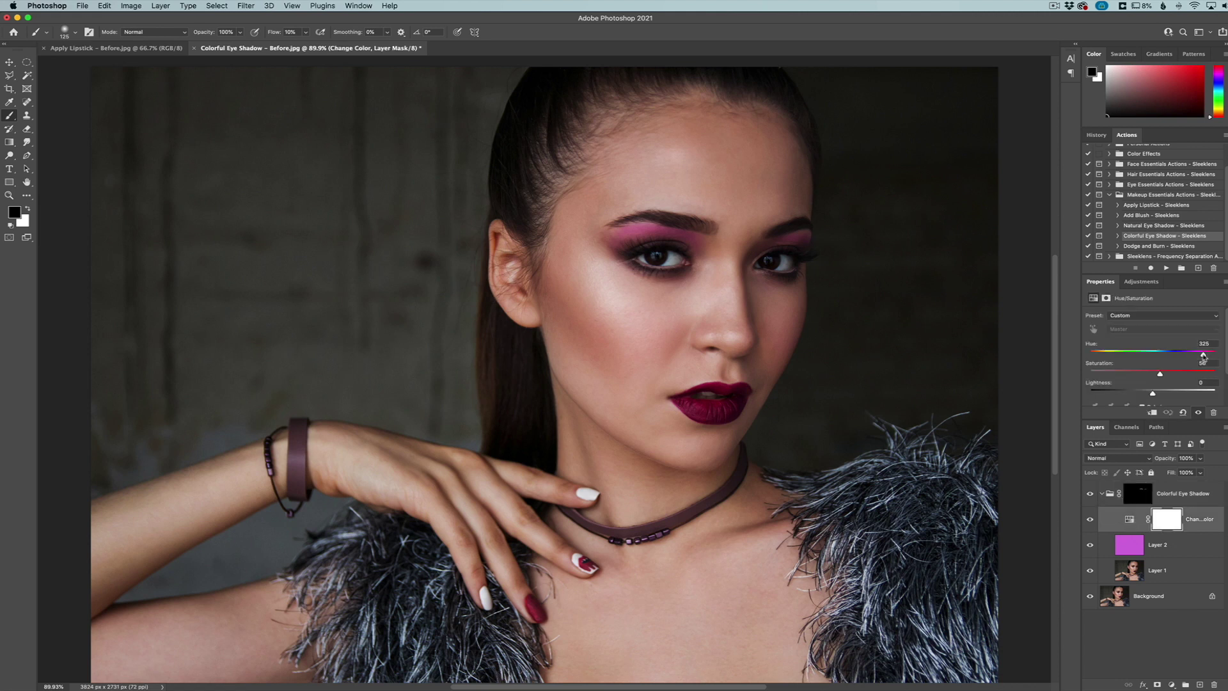
{"action": "left_click_drag", "start_coordinate": [1202, 357], "coordinate": [1178, 375]}
{"action": "left_click_drag", "start_coordinate": [1102, 356], "coordinate": [1212, 356]}
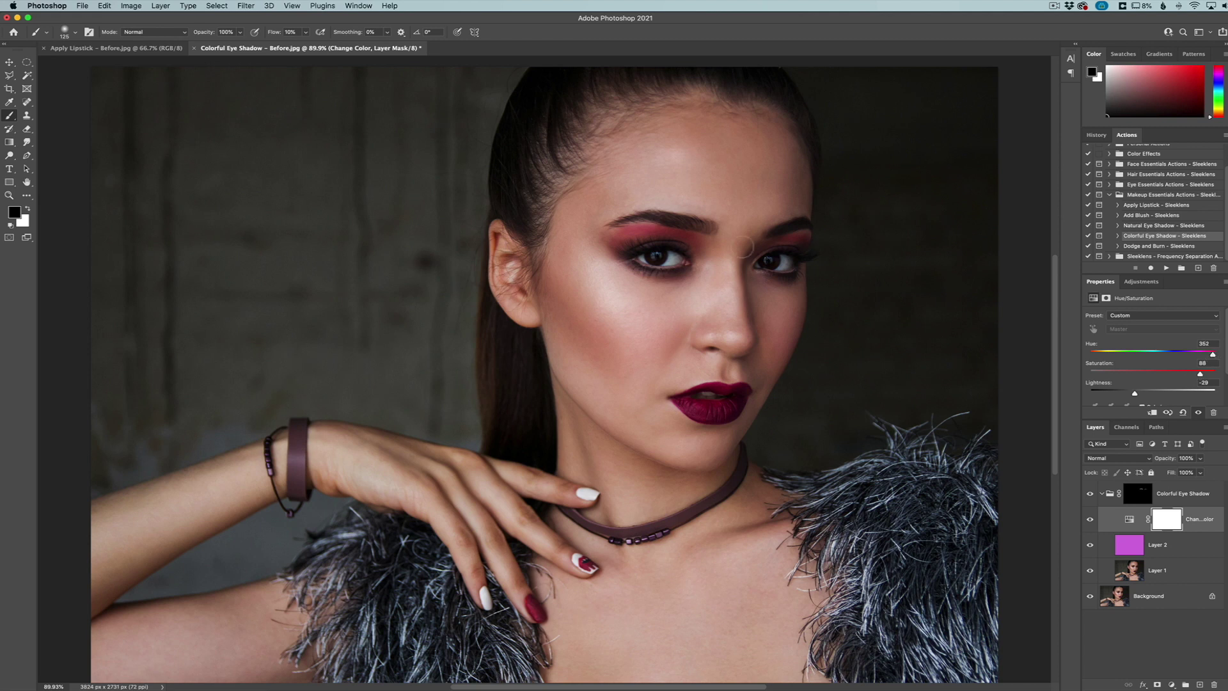
Step: Build up the red eye shadow on the eyelids by painting with a small white brush on the Colorful Eye Shadow group mask
{"action": "left_click", "coordinate": [1136, 494]}
{"action": "key", "text": "bracketleft"}
{"action": "key", "text": "bracketleft"}
{"action": "key", "text": "bracketleft"}
{"action": "key", "text": "bracketleft"}
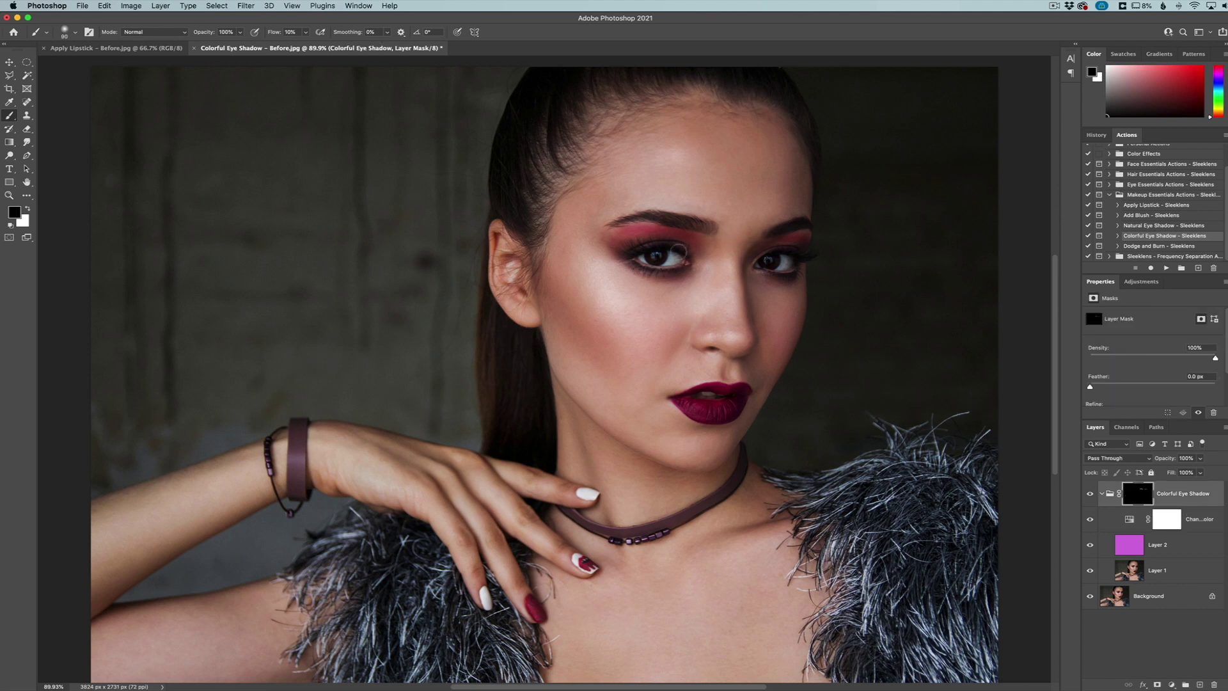
{"action": "key", "text": "x"}
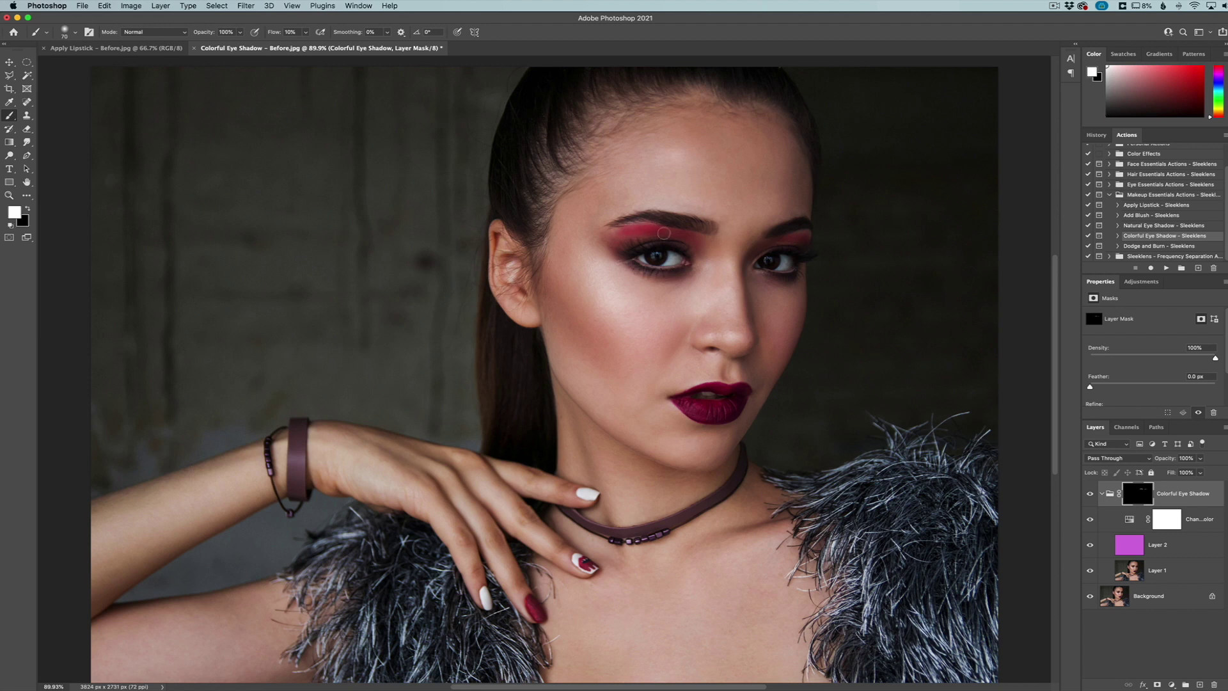
{"action": "key", "text": "bracketright"}
{"action": "key", "text": "bracketright"}
Step: Soften the eye shadow's edges on the mask with a black brush enlarged to 175 px, and toggle the group's visibility to compare
{"action": "key", "text": "x"}
{"action": "key", "text": "bracketright"}
{"action": "key", "text": "bracketright"}
{"action": "key", "text": "bracketright"}
{"action": "key", "text": "bracketright"}
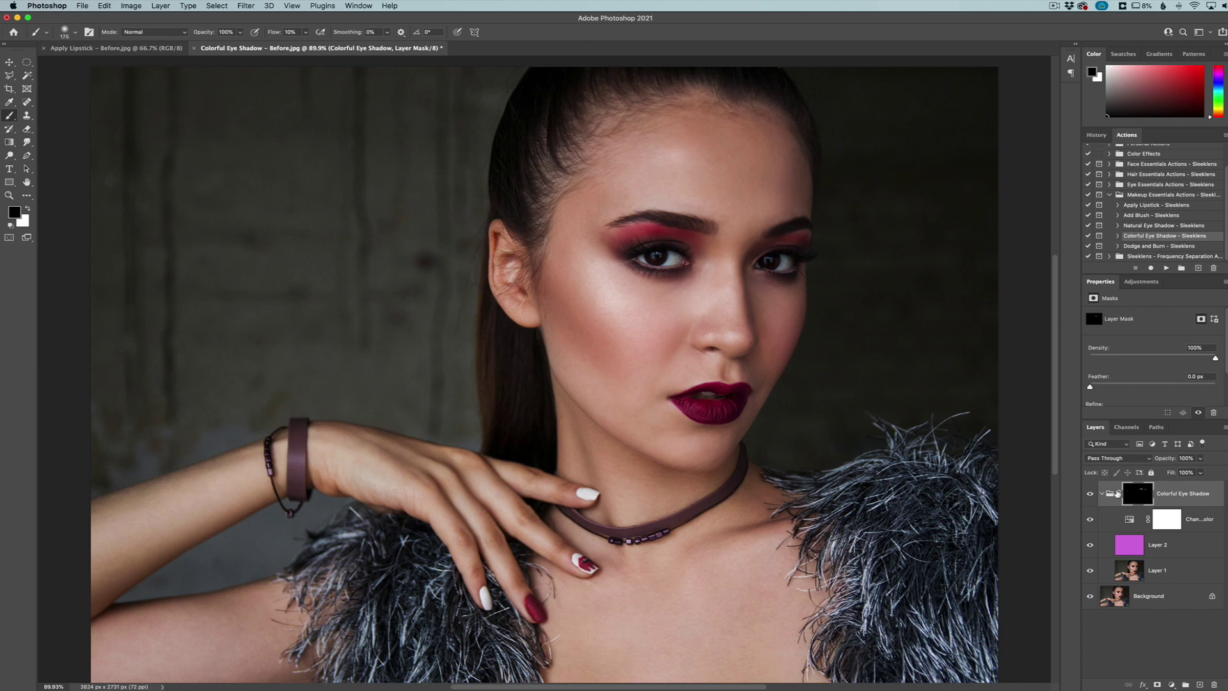
{"action": "left_click", "coordinate": [1090, 493]}
{"action": "left_click", "coordinate": [1090, 493]}
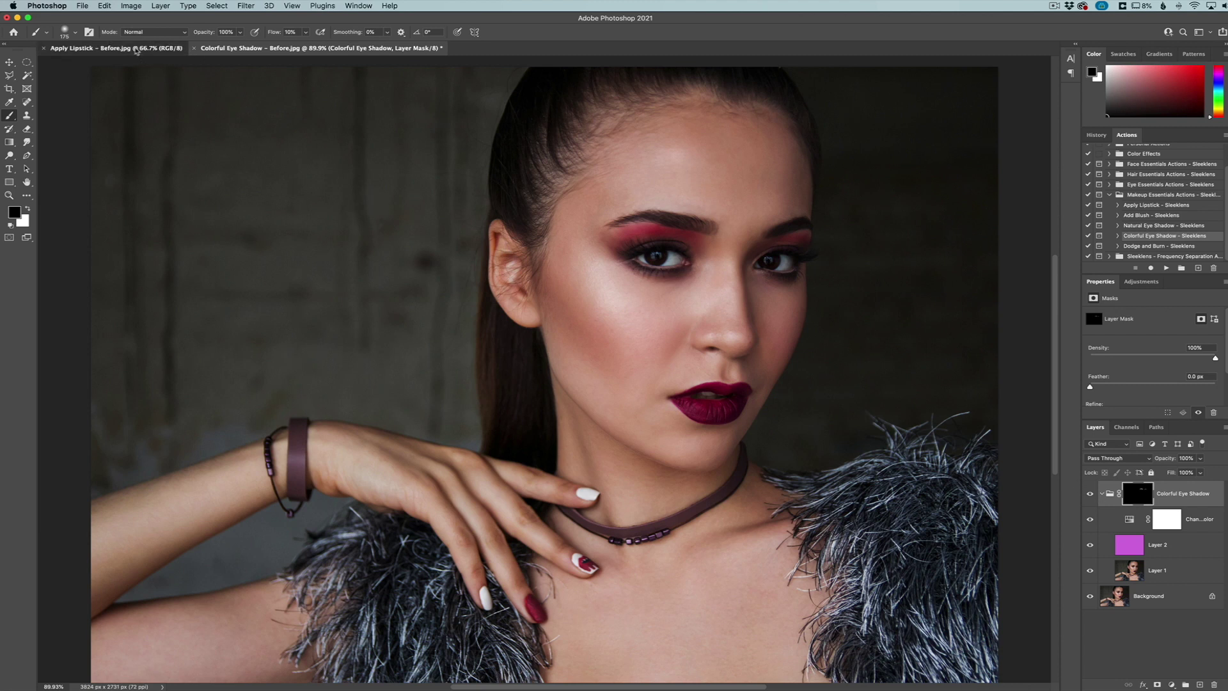
Step: Switch to the Apply Lipstick portrait and run the Apply Lipstick action on it
{"action": "left_click", "coordinate": [115, 48]}
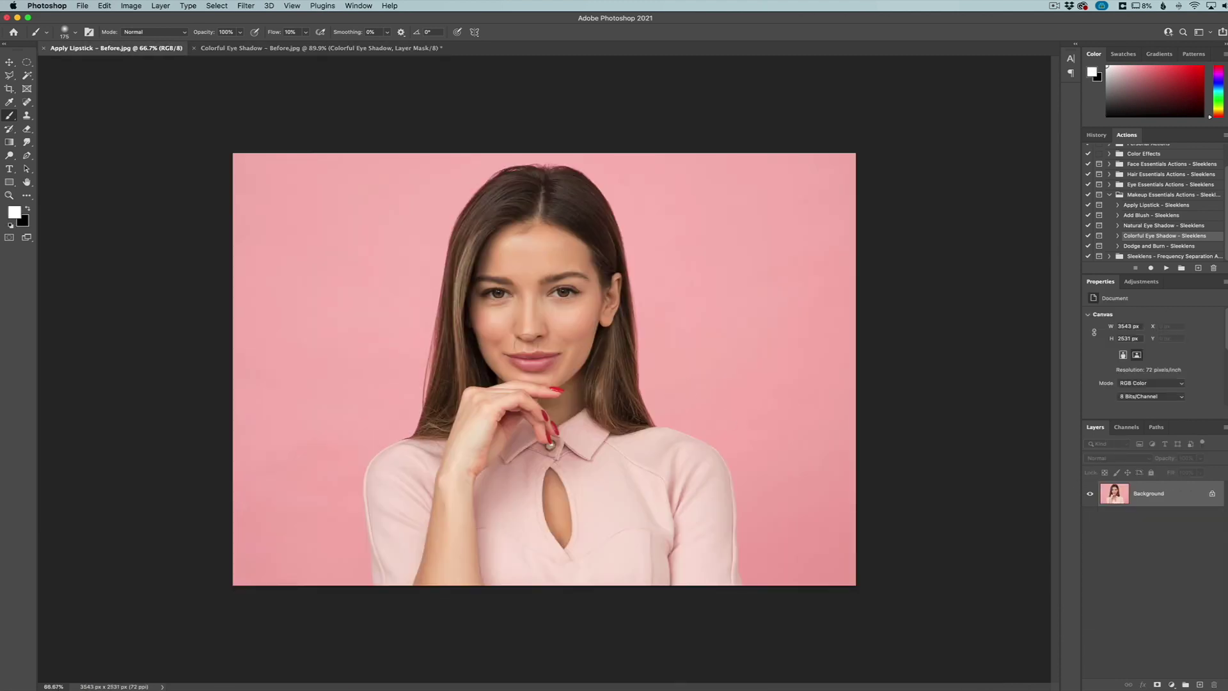
{"action": "scroll", "coordinate": [548, 347], "scroll_direction": "up", "scroll_amount": 5}
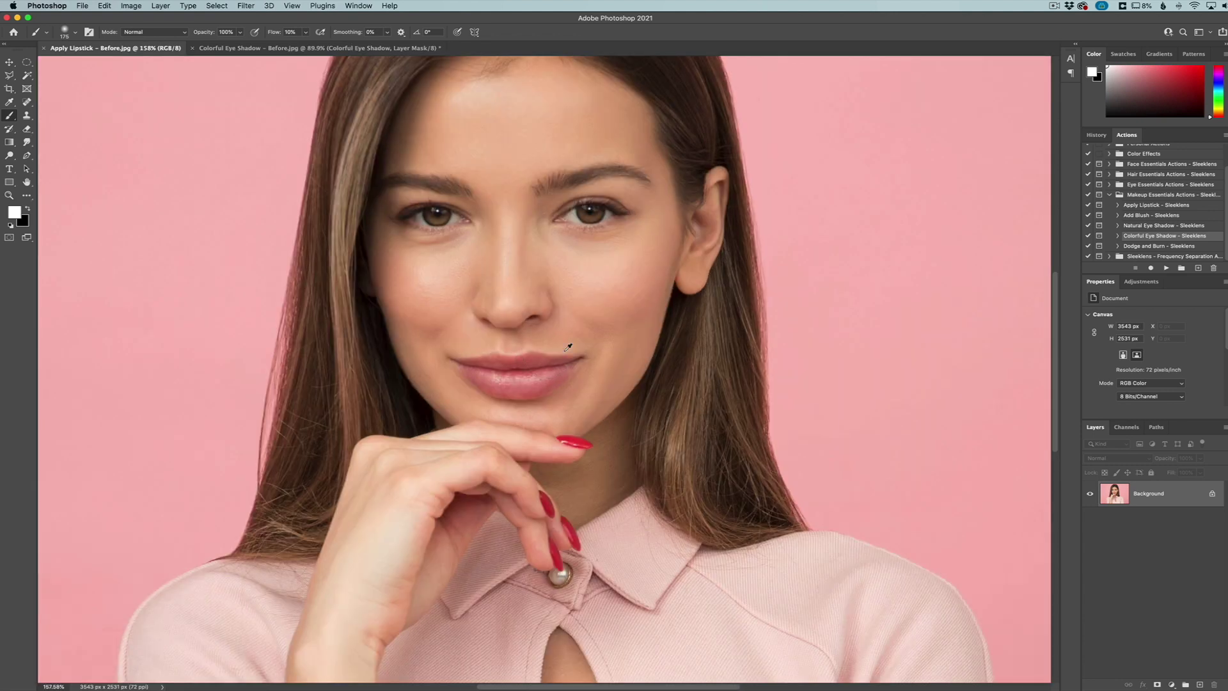
{"action": "scroll", "coordinate": [568, 346], "scroll_direction": "down", "scroll_amount": 3}
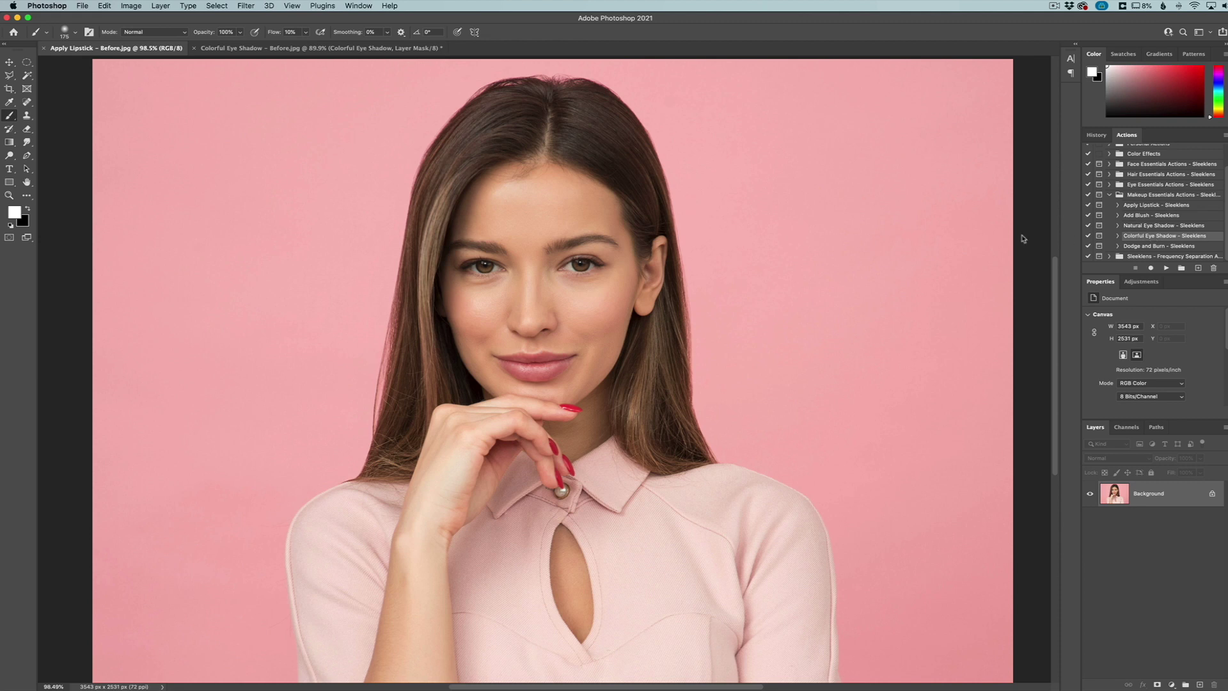
{"action": "left_click", "coordinate": [1141, 206]}
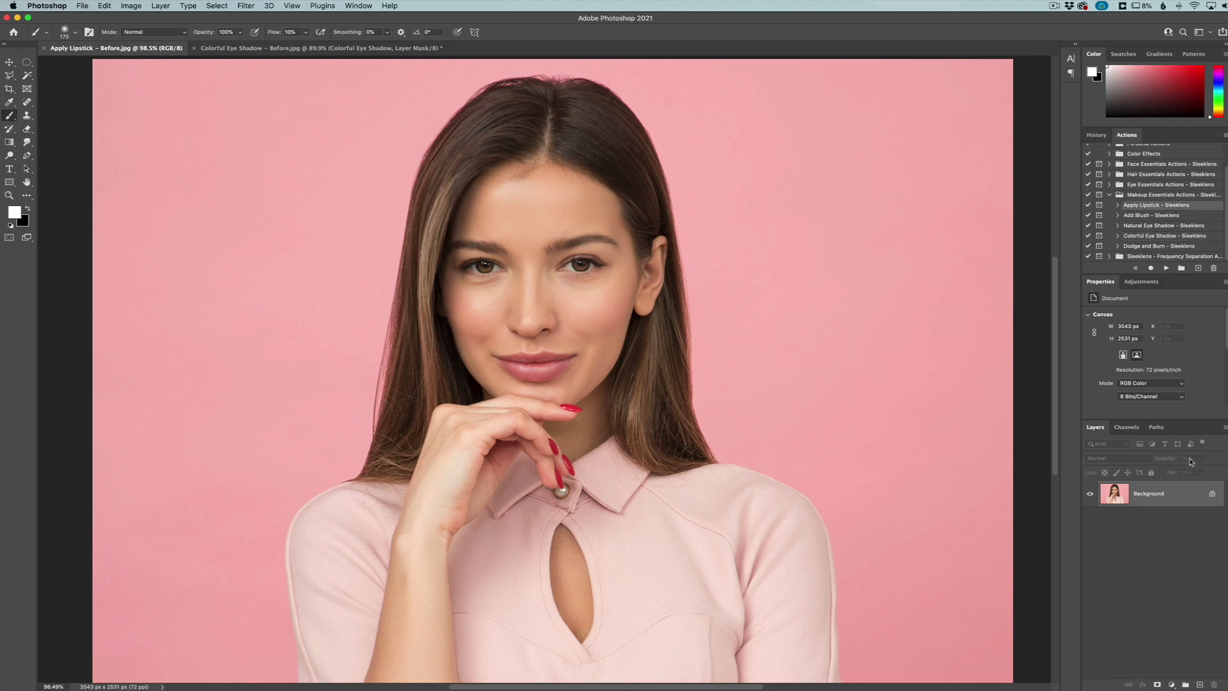
{"action": "left_click", "coordinate": [1166, 268]}
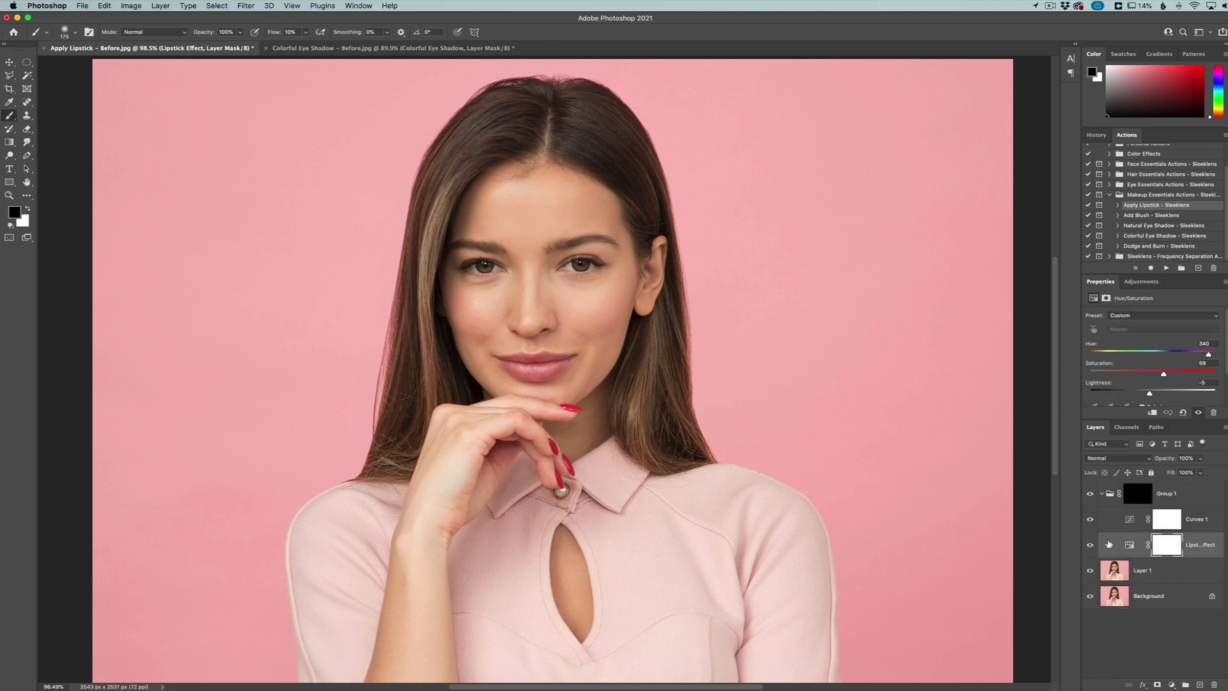
Step: Paint the lipstick over the lips with a small white brush on the Group 1 mask
{"action": "left_click", "coordinate": [1138, 496]}
{"action": "key", "text": "x"}
{"action": "key", "text": "bracketleft"}
{"action": "key", "text": "bracketleft"}
{"action": "key", "text": "bracketleft"}
{"action": "key", "text": "bracketleft"}
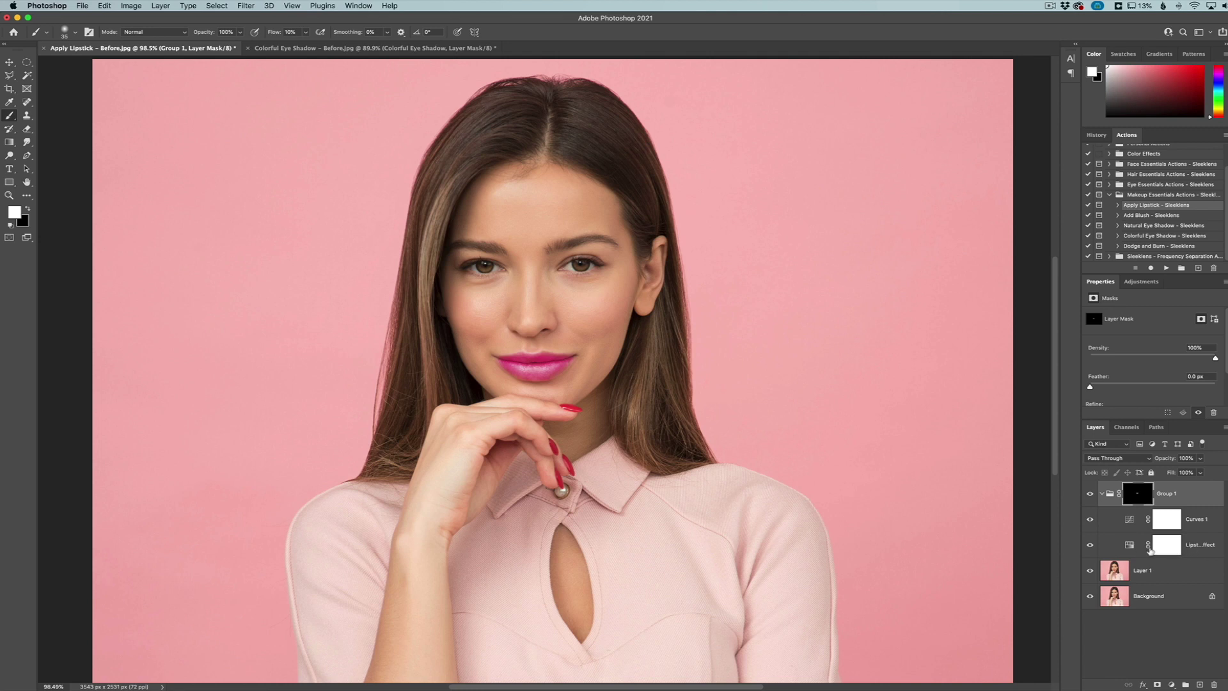
Step: Recolor the lipstick in the Lipstick Effect adjustment with hue 12, saturation 62 and lightness -13
{"action": "left_click", "coordinate": [1131, 545]}
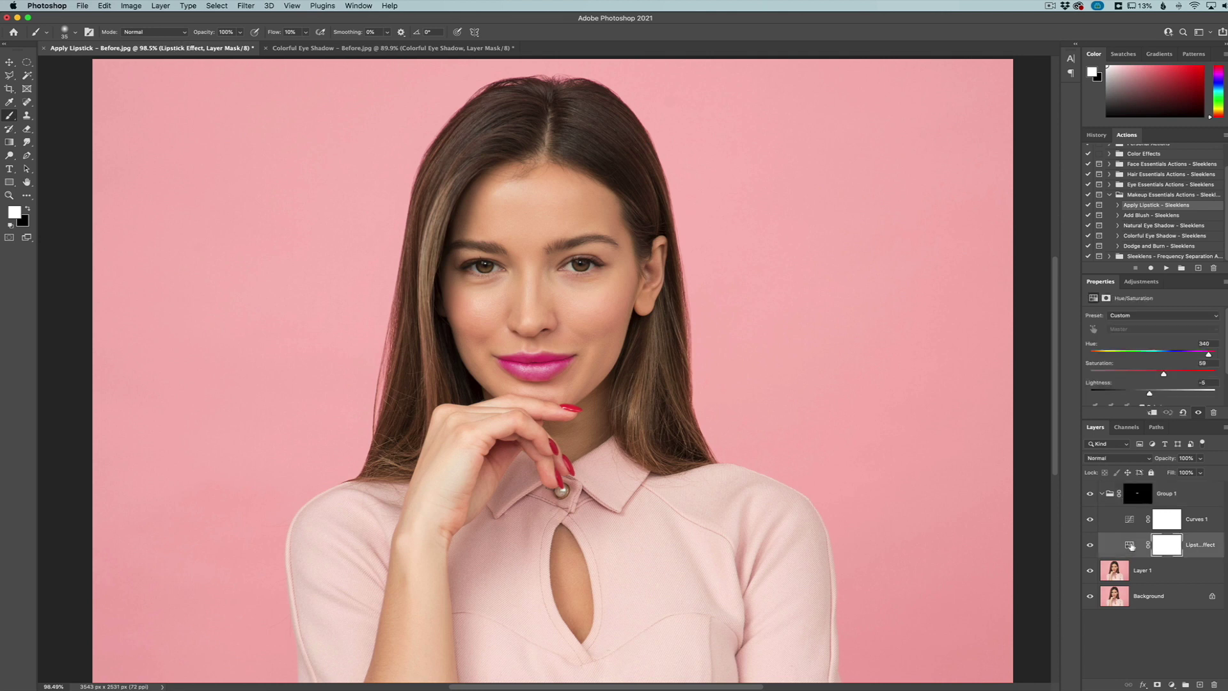
{"action": "left_click_drag", "start_coordinate": [1209, 354], "coordinate": [1094, 355]}
{"action": "left_click_drag", "start_coordinate": [1164, 374], "coordinate": [1168, 375]}
{"action": "left_click_drag", "start_coordinate": [1149, 395], "coordinate": [1145, 394]}
Step: Fill in the remaining edges and corners of the lips in white on the Group 1 mask
{"action": "scroll", "coordinate": [555, 376], "scroll_direction": "up", "scroll_amount": 5}
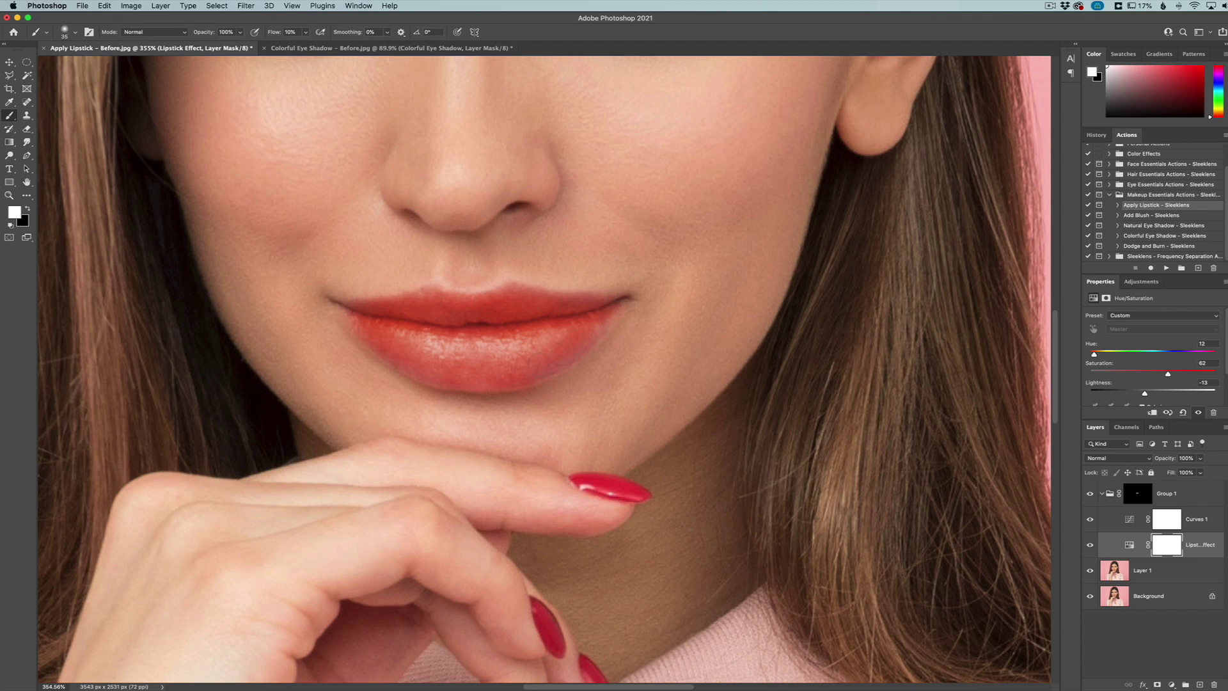
{"action": "left_click", "coordinate": [1136, 494]}
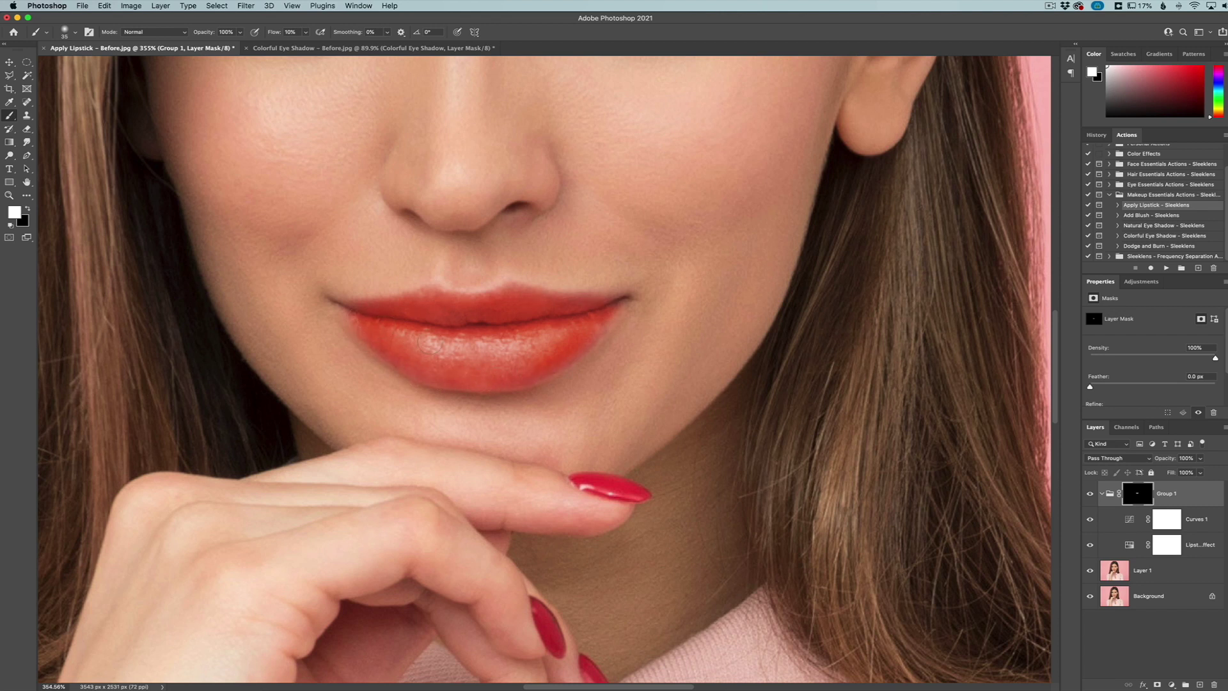
{"action": "key", "text": "super+0"}
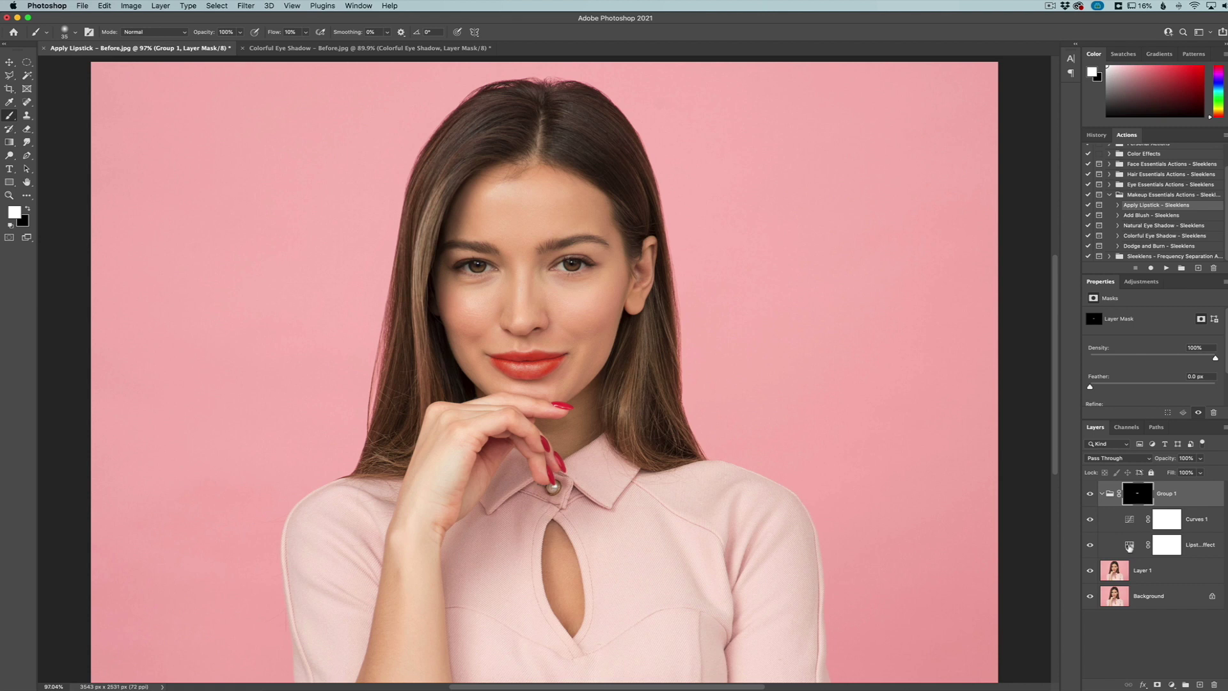
Step: Adjust the Lipstick Effect to saturation 66 and lightness 0
{"action": "left_click", "coordinate": [1130, 548]}
{"action": "left_click_drag", "start_coordinate": [1169, 374], "coordinate": [1152, 395]}
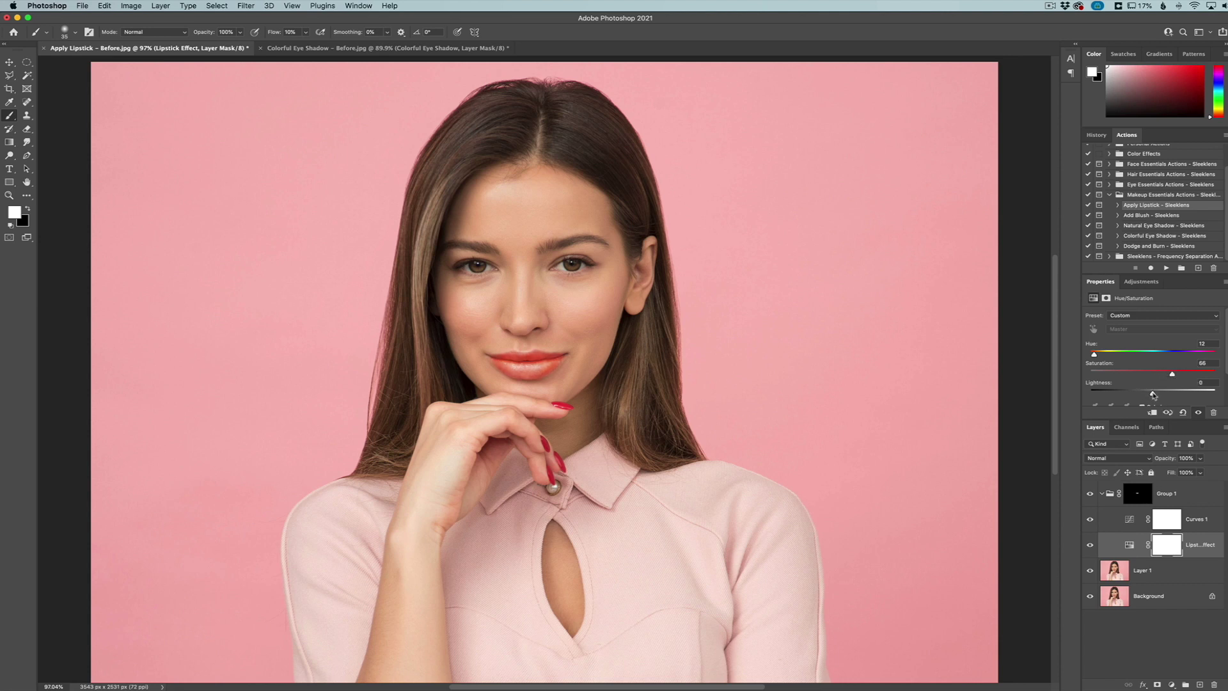
Step: Lower Group 1's opacity to about 85% and toggle its visibility to compare the lips before and after
{"action": "left_click", "coordinate": [1175, 500]}
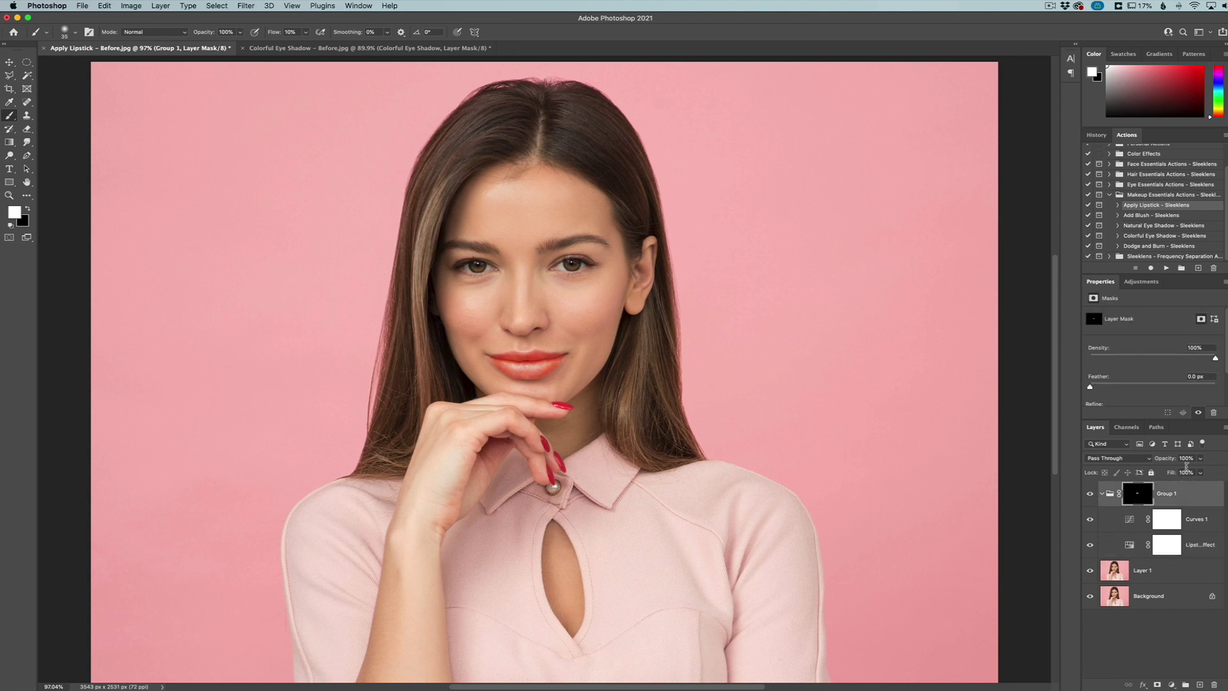
{"action": "left_click_drag", "start_coordinate": [1166, 459], "coordinate": [1162, 462]}
{"action": "key", "text": "Return"}
{"action": "left_click", "coordinate": [1091, 493]}
{"action": "left_click", "coordinate": [1091, 494]}
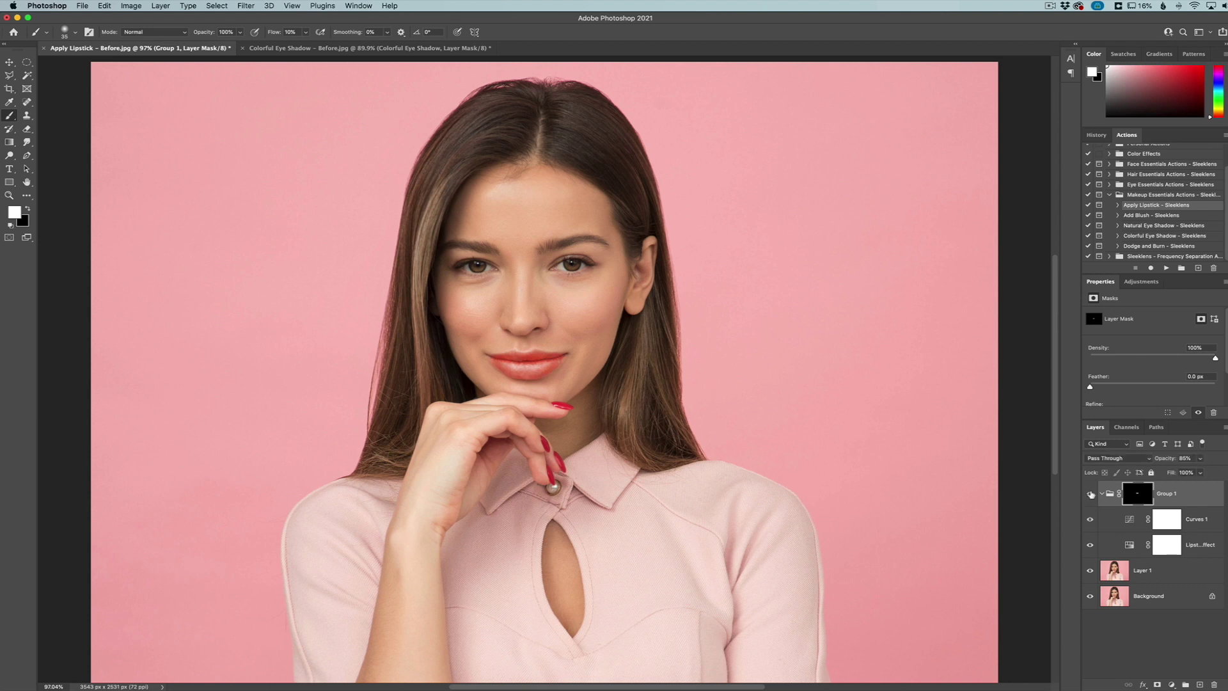